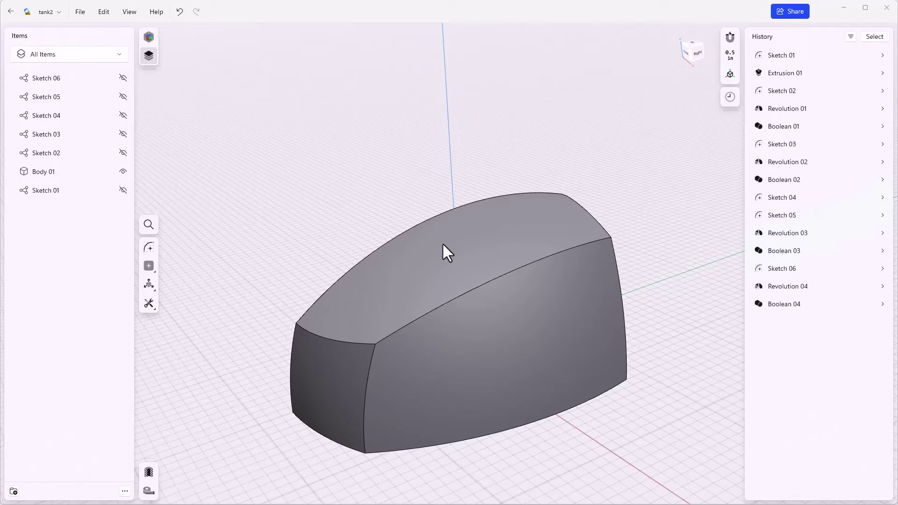
- Create Sketch 07 on the tank body's side face and switch to the 3-Point Arc tool
mouse_move(333, 339)
right_down()
mouse_move(379, 401)
mouse_move(416, 362)
right_up()
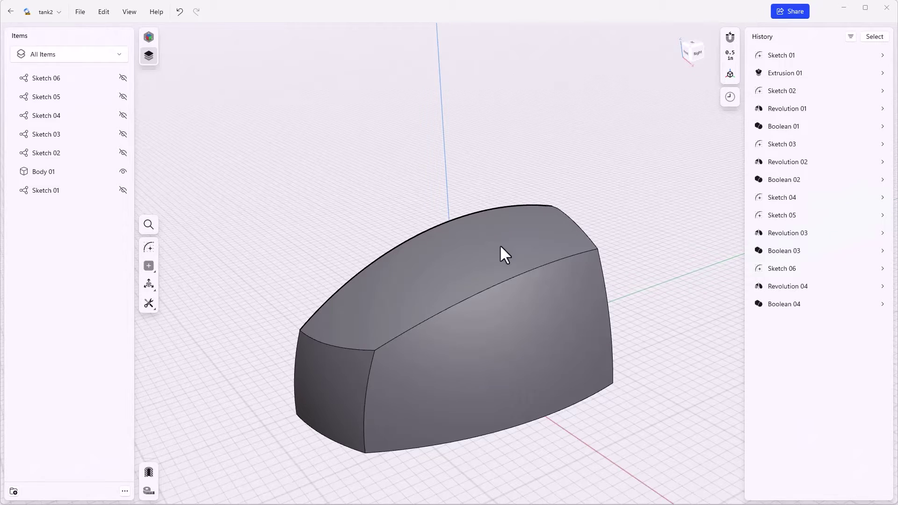
scroll(500, 244, up, 2)
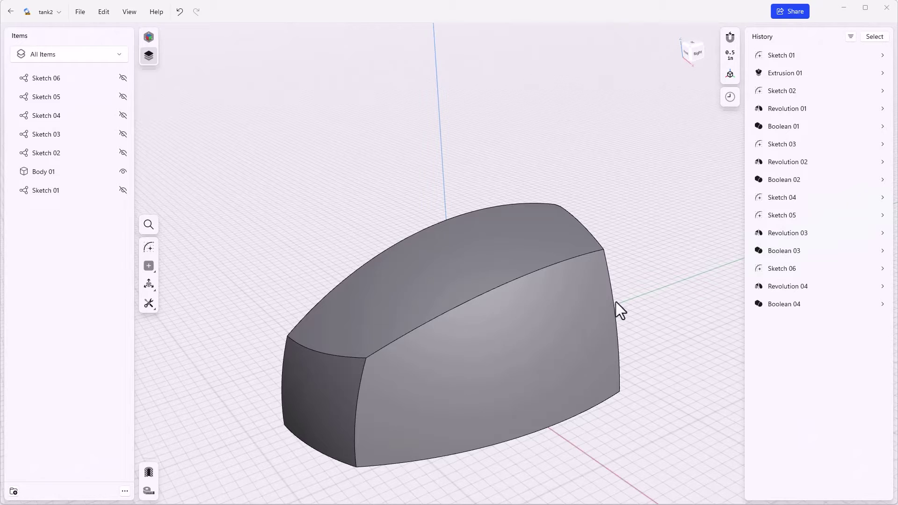
mouse_move(539, 337)
right_down()
mouse_move(648, 283)
mouse_move(622, 291)
right_up()
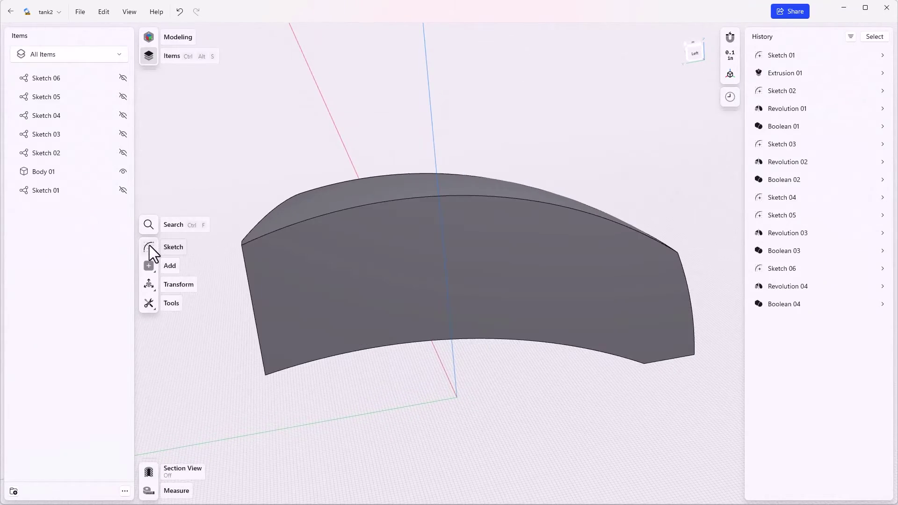
click(149, 247)
click(422, 374)
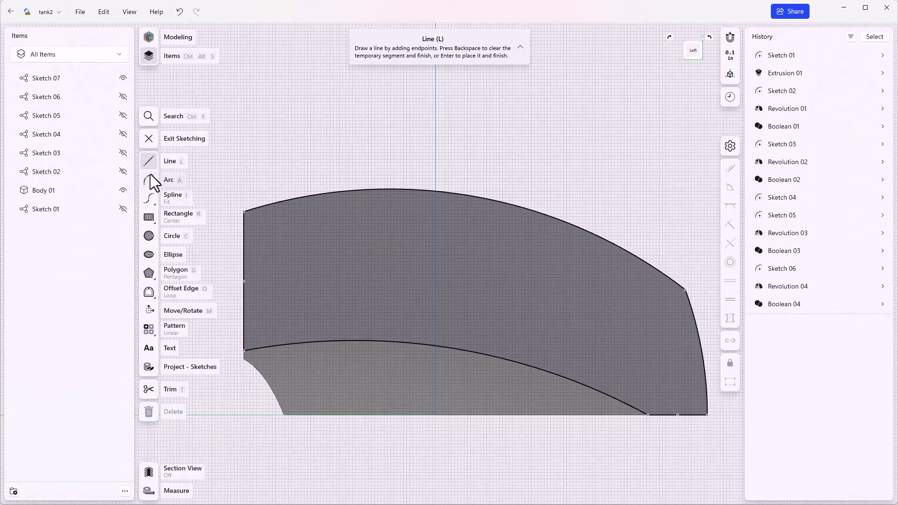
click(150, 178)
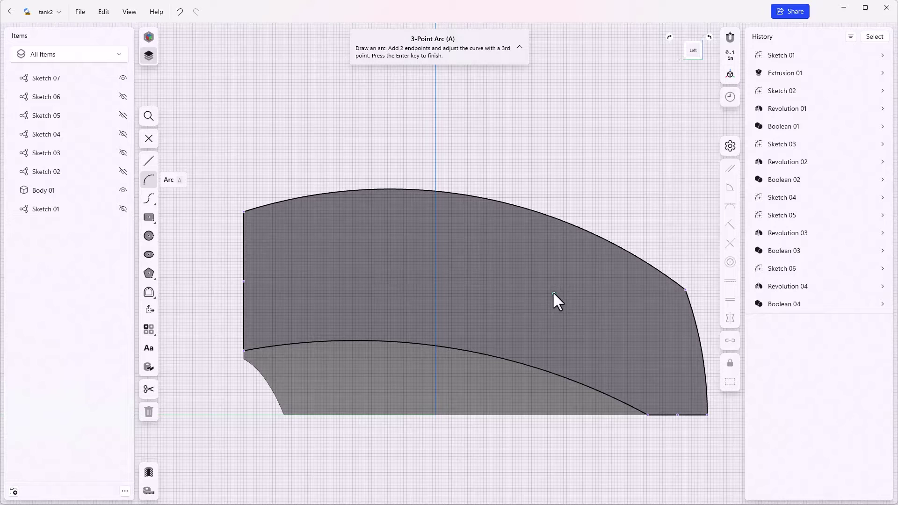
- Switch on Show Hidden Edges in the view cube's Appearance settings
click(727, 73)
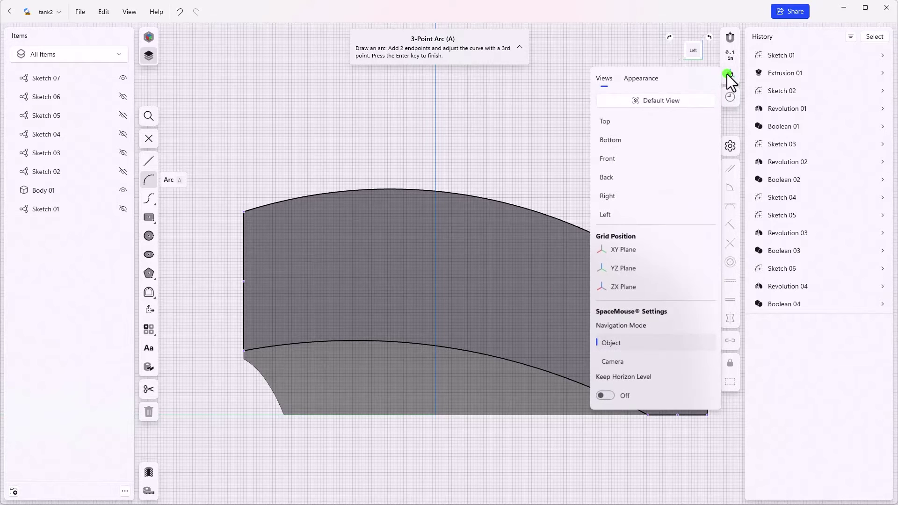
click(632, 77)
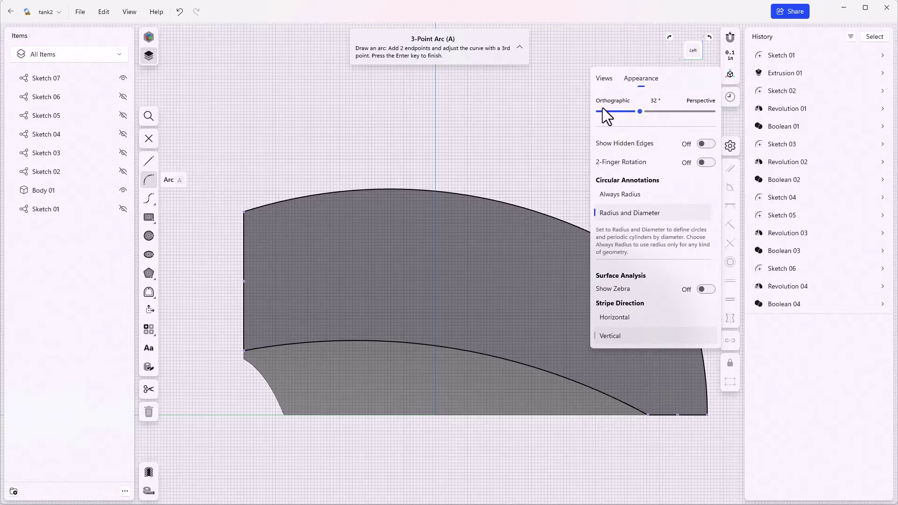
click(703, 145)
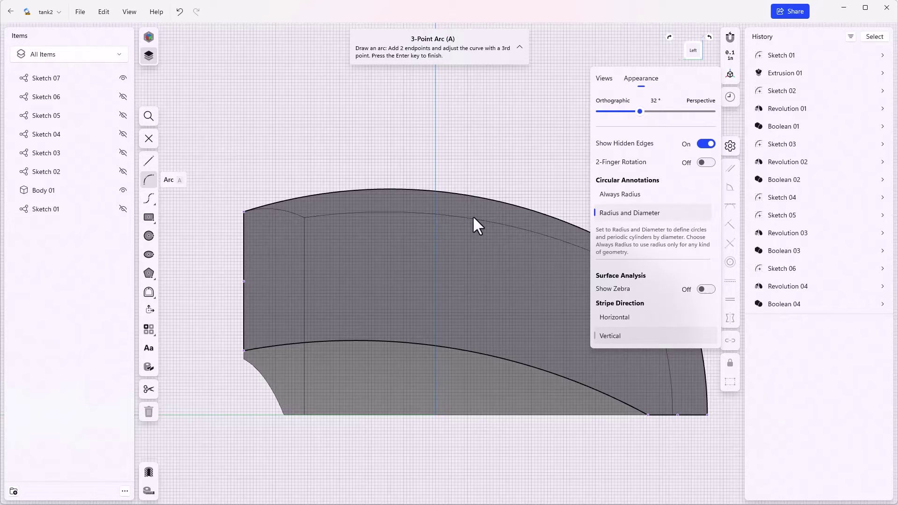
- Draw the top, bottom and left three-point arcs of the outline on the side face
click(490, 147)
click(330, 261)
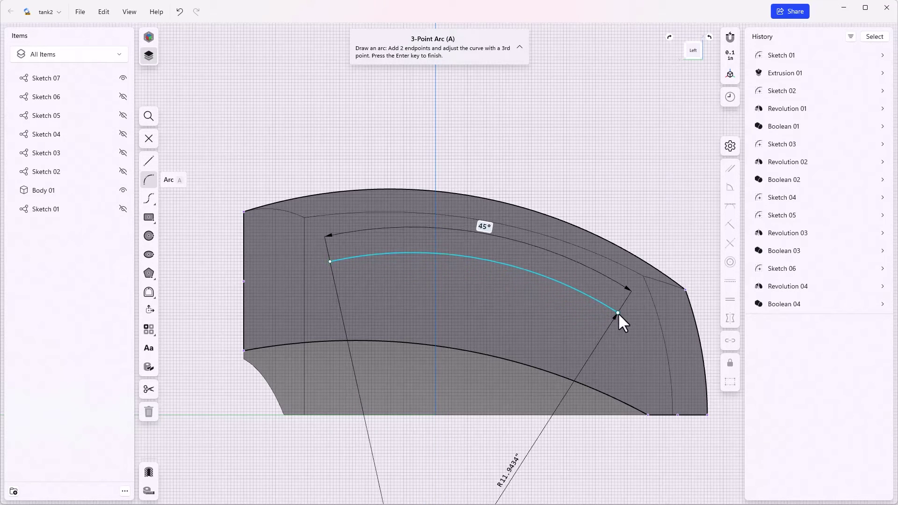
click(618, 313)
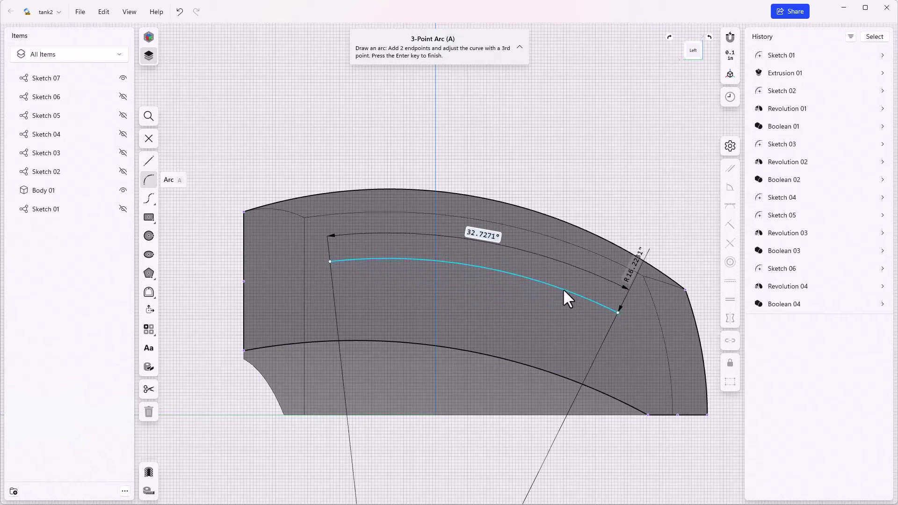
click(563, 288)
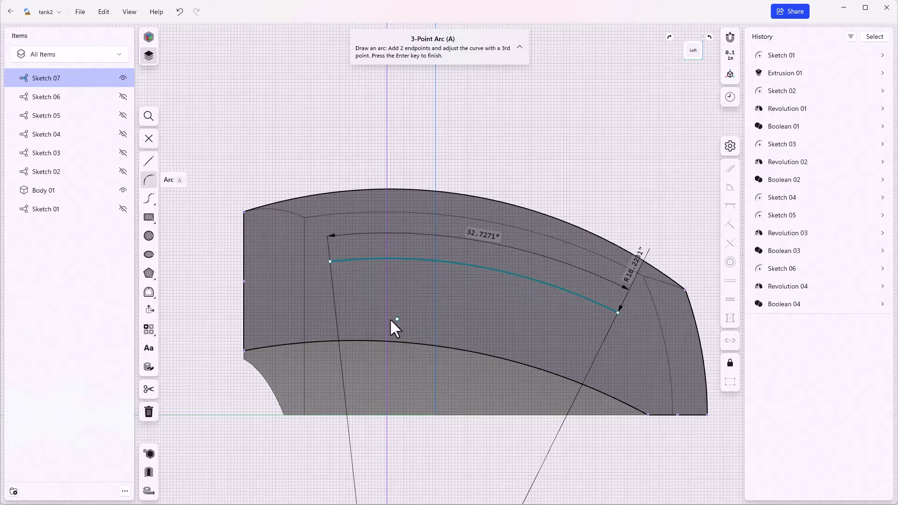
click(333, 318)
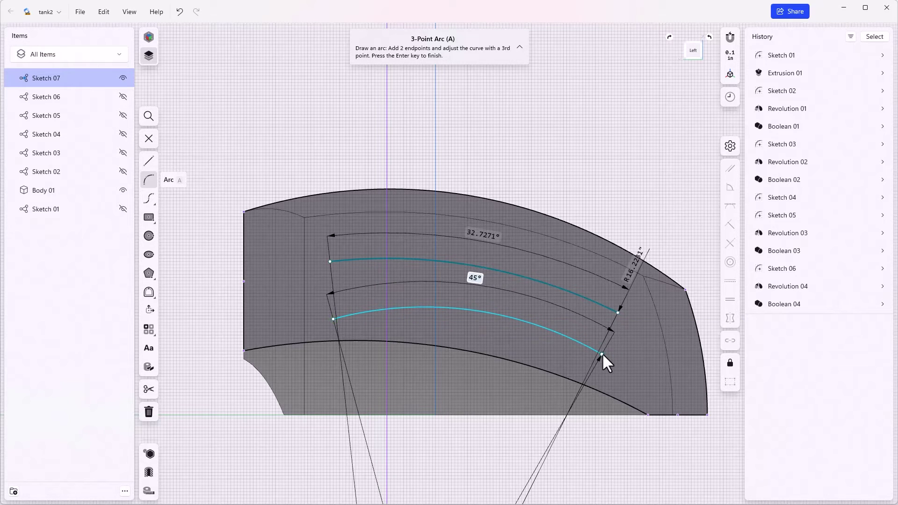
click(602, 350)
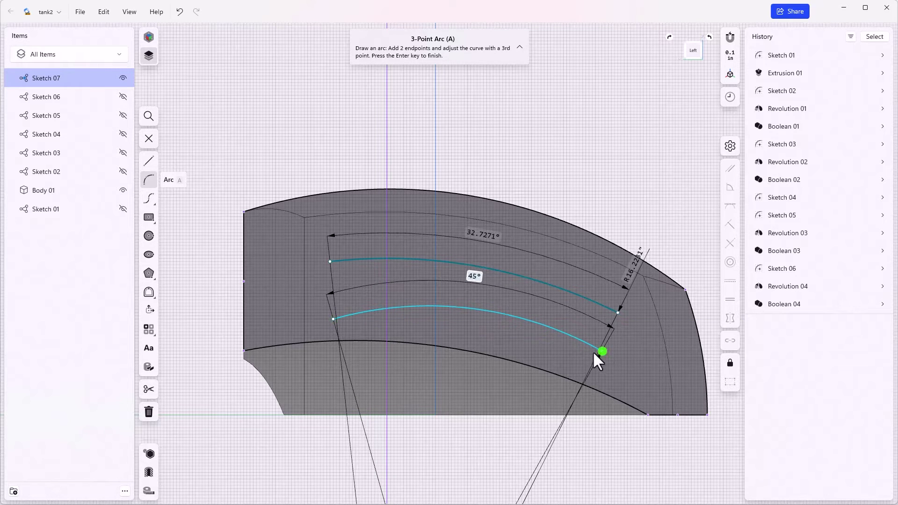
click(330, 262)
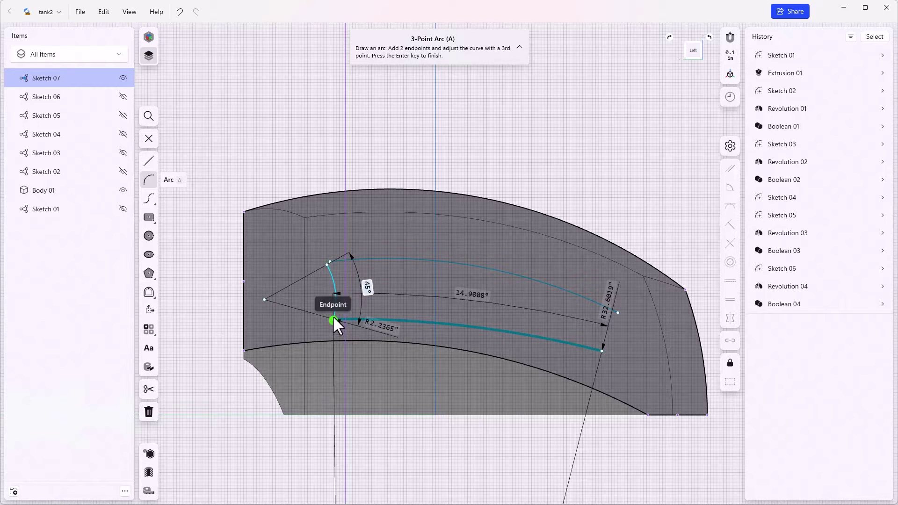
click(333, 319)
click(327, 291)
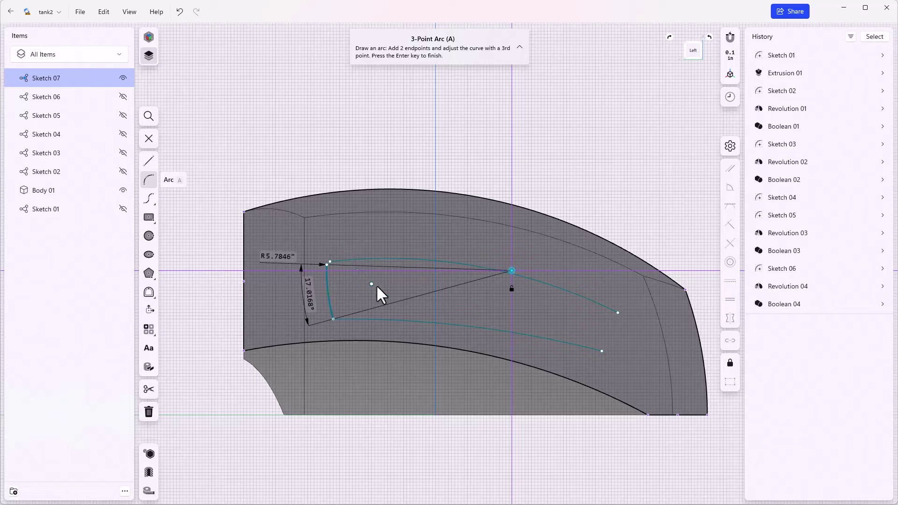
- Close the outline's right side with a straight line between the arc ends
key(l)
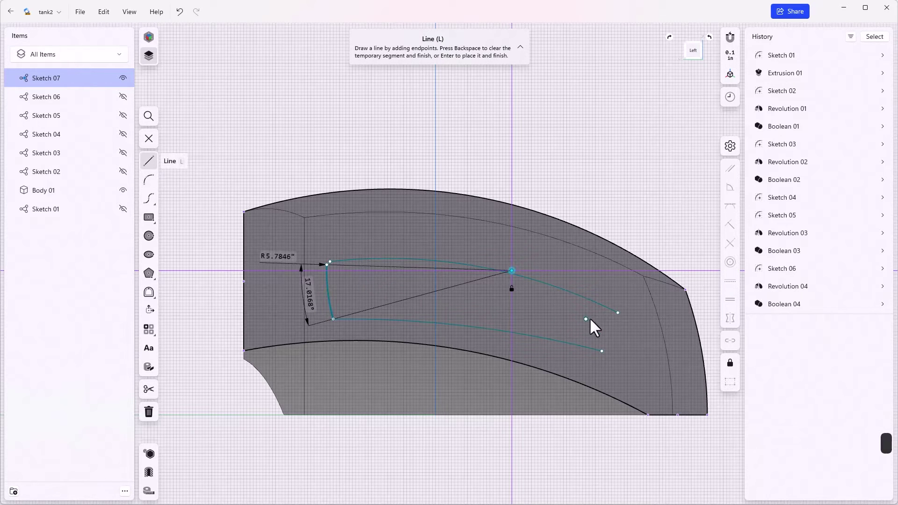
click(615, 311)
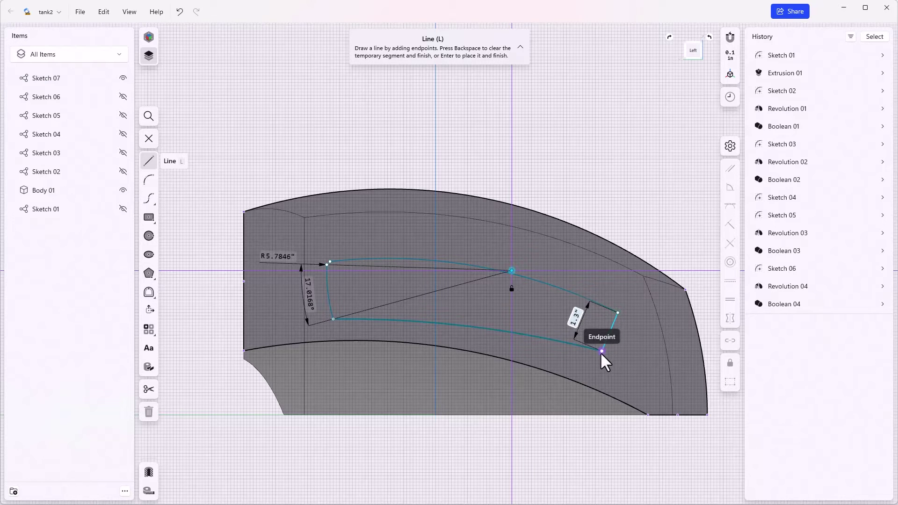
click(601, 351)
key(Escape)
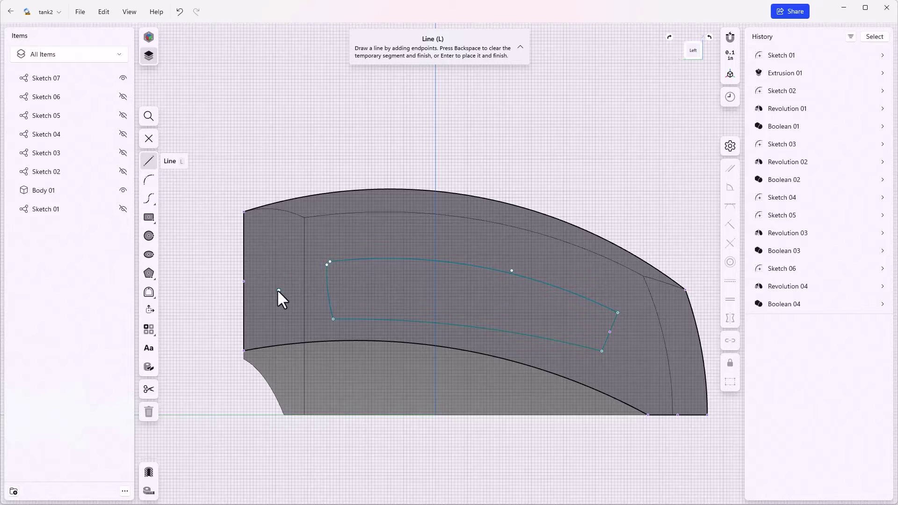
- Drag the outline's top-left corner point onto the top arc's endpoint
key(Escape)
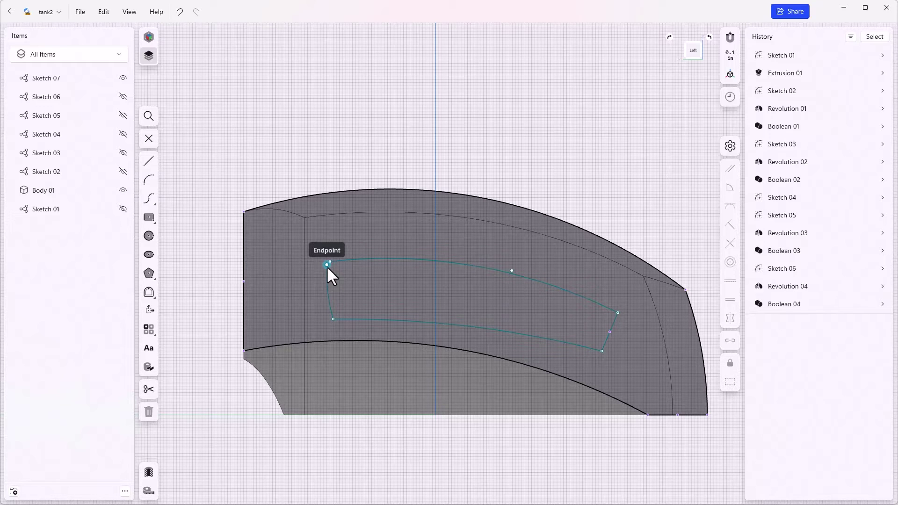
drag(327, 266, 328, 262)
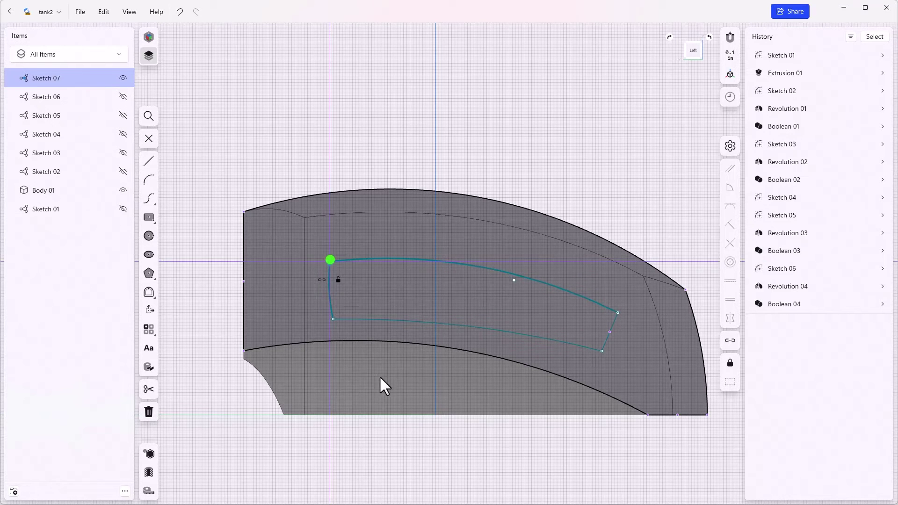
scroll(379, 375, down, 2)
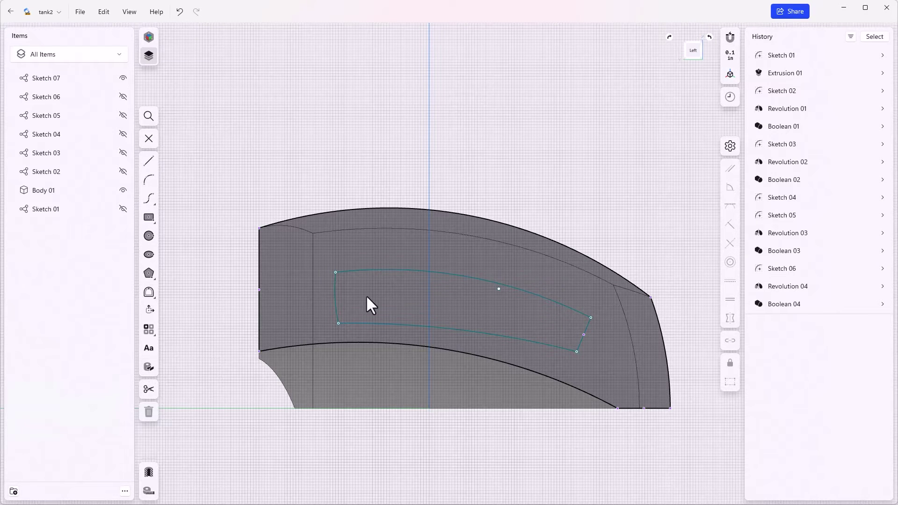
- Exit the sketch, then select Sketch 07 together with the body's top face
click(150, 137)
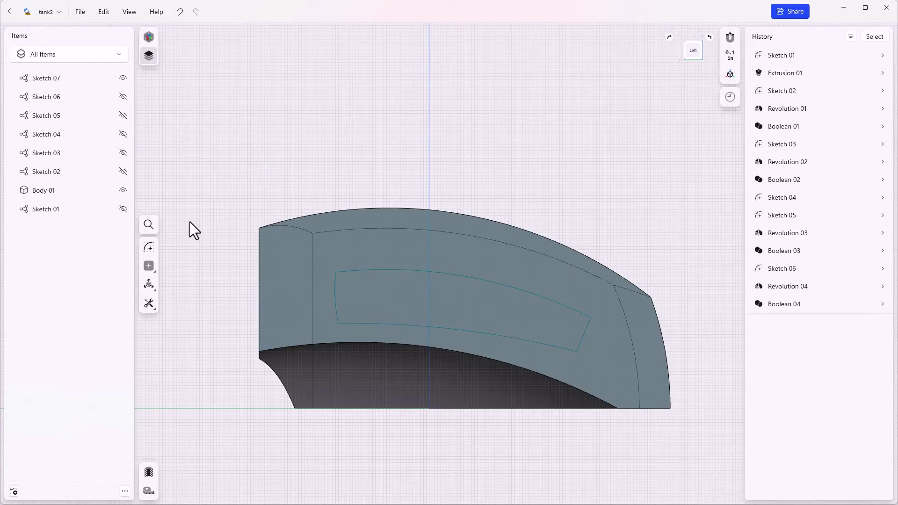
click(46, 81)
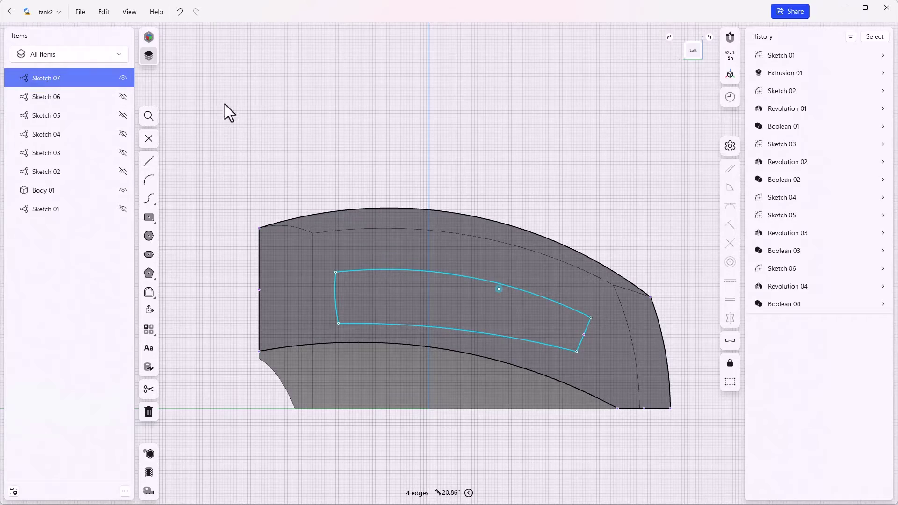
scroll(409, 89, right, 2)
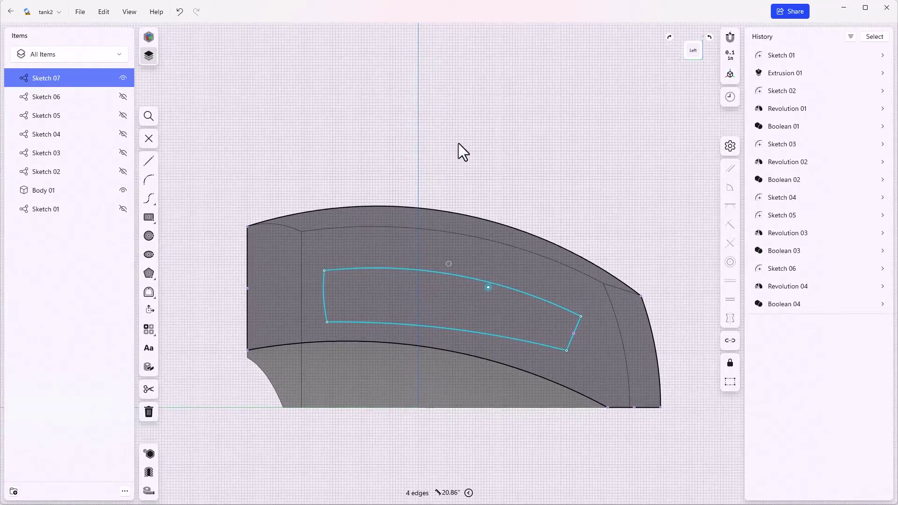
scroll(458, 143, down, 5)
scroll(463, 160, down, 5)
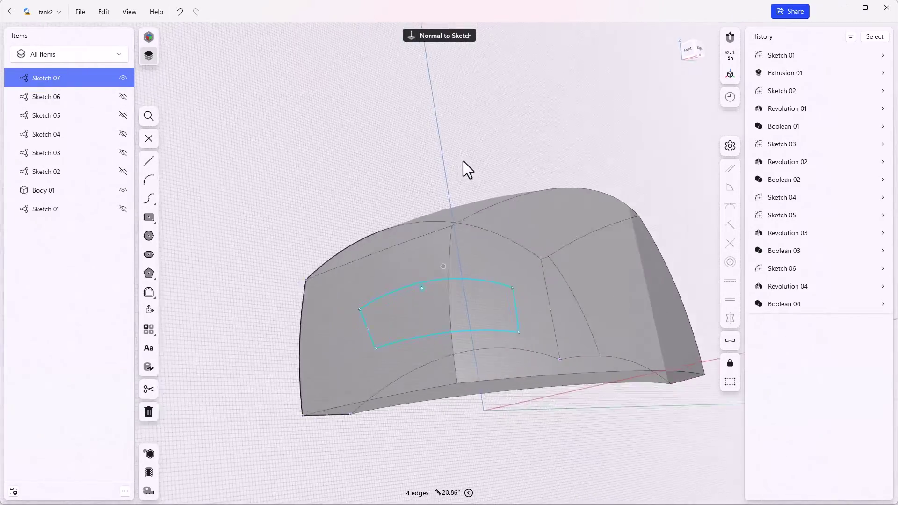
right_drag(472, 196, 495, 214)
key(shift)
shift+click(496, 217)
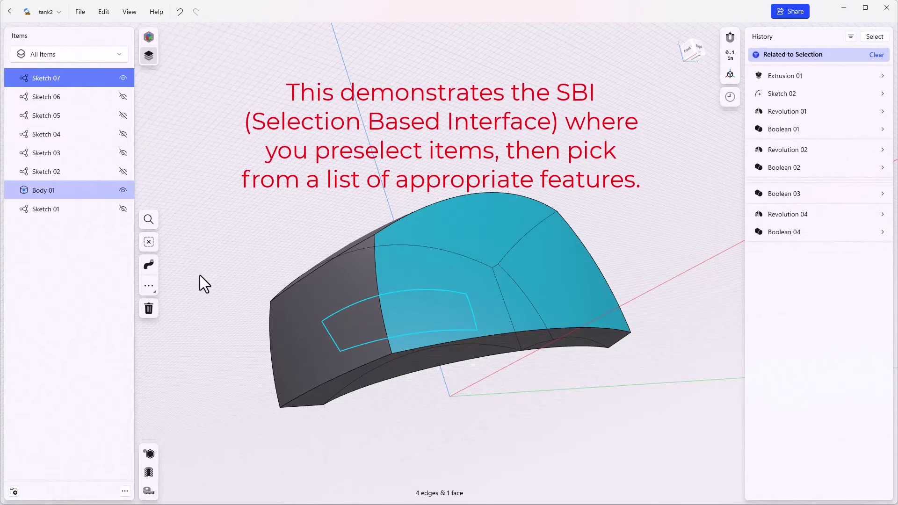
- Project the sketch outline onto the selected face as Projection 01
click(149, 287)
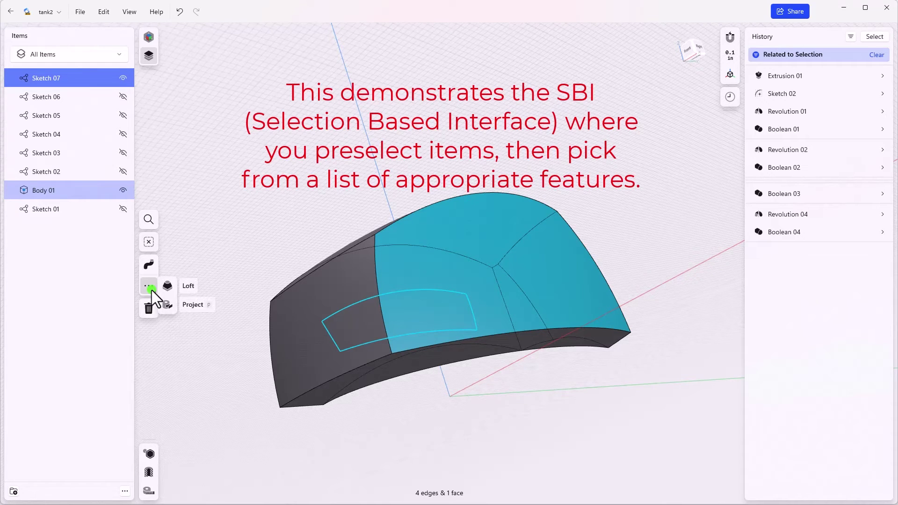
click(170, 308)
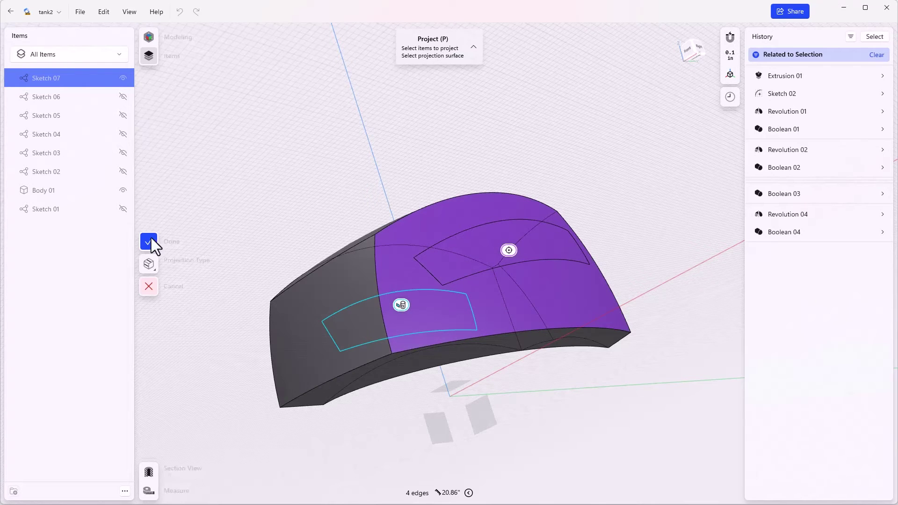
click(144, 241)
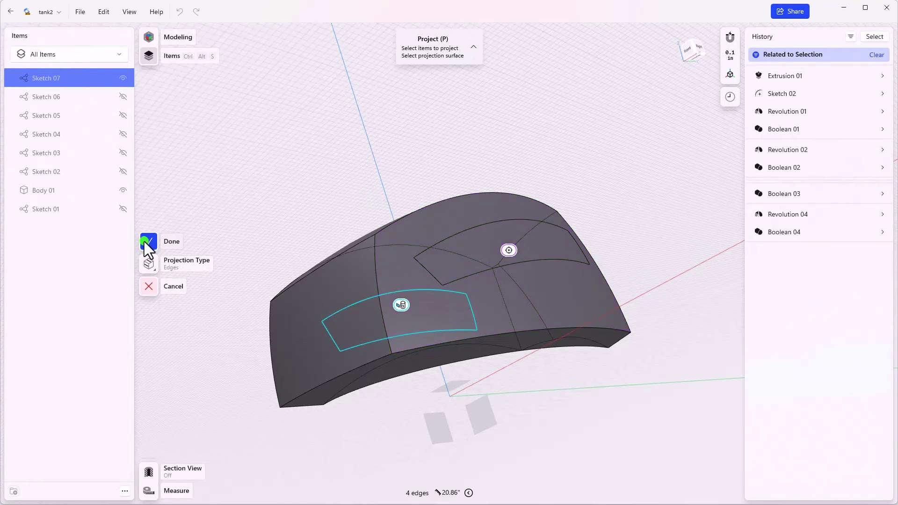
- Drag Sketch 07's bottom-right corner point lower down the body, then exit sketching
click(65, 84)
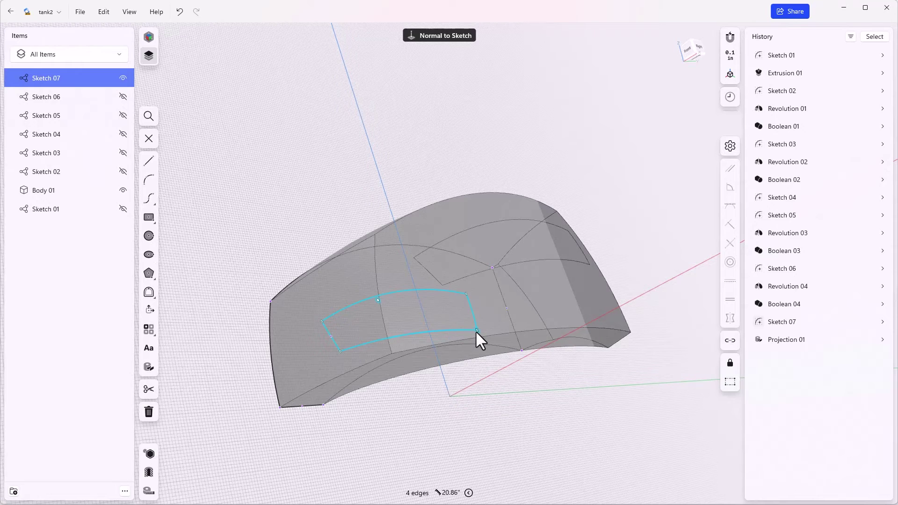
drag(475, 330, 477, 351)
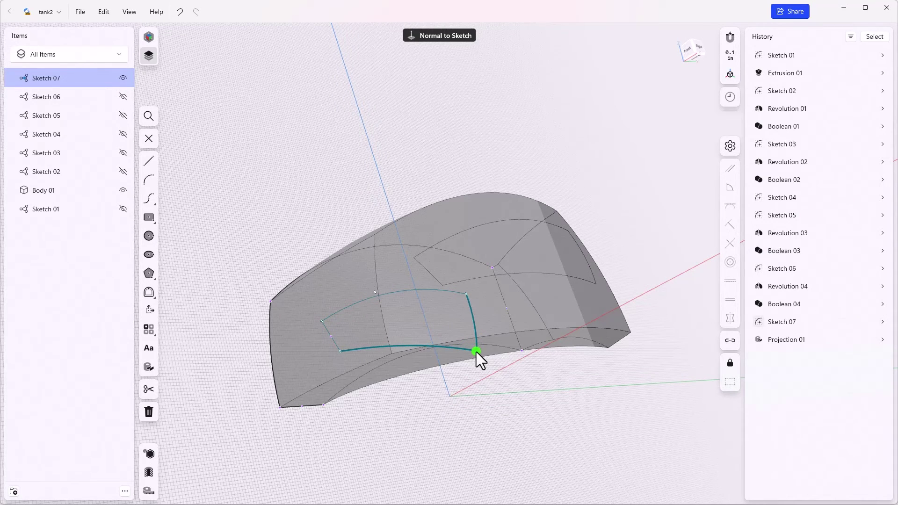
drag(477, 352, 479, 367)
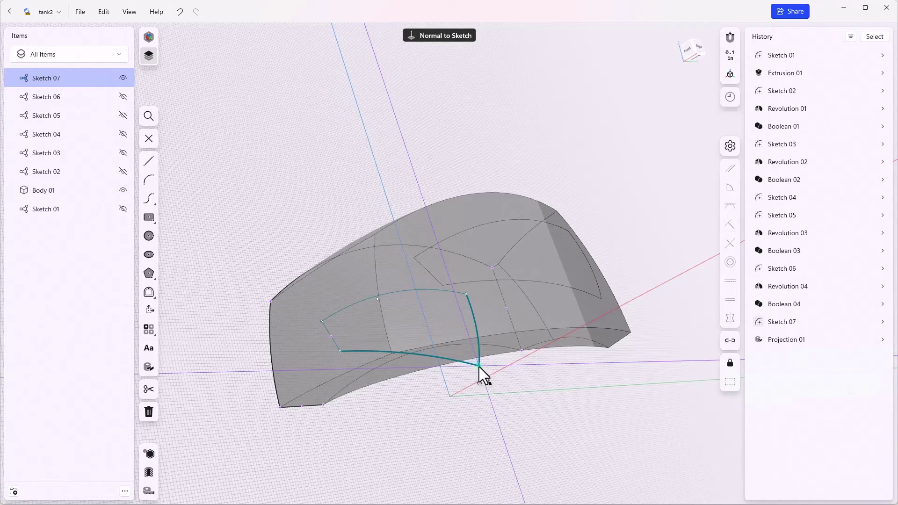
scroll(589, 273, up, 2)
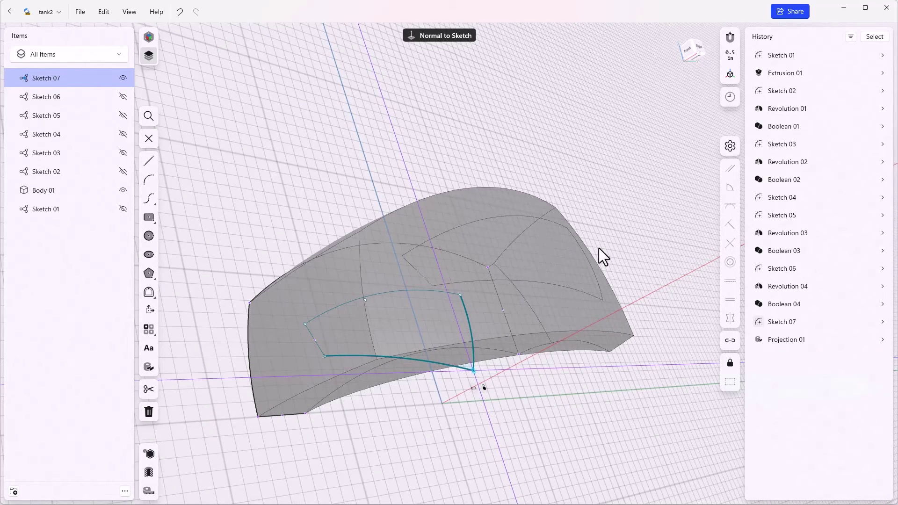
click(624, 200)
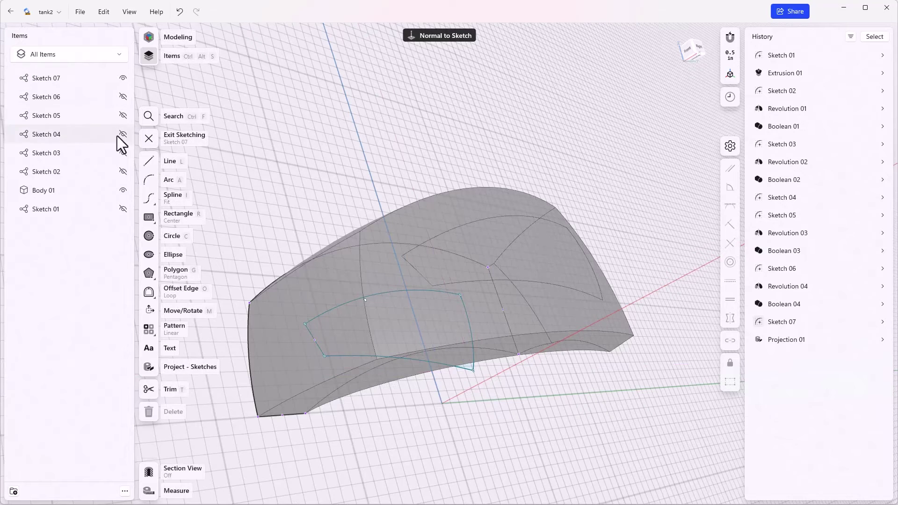
click(148, 138)
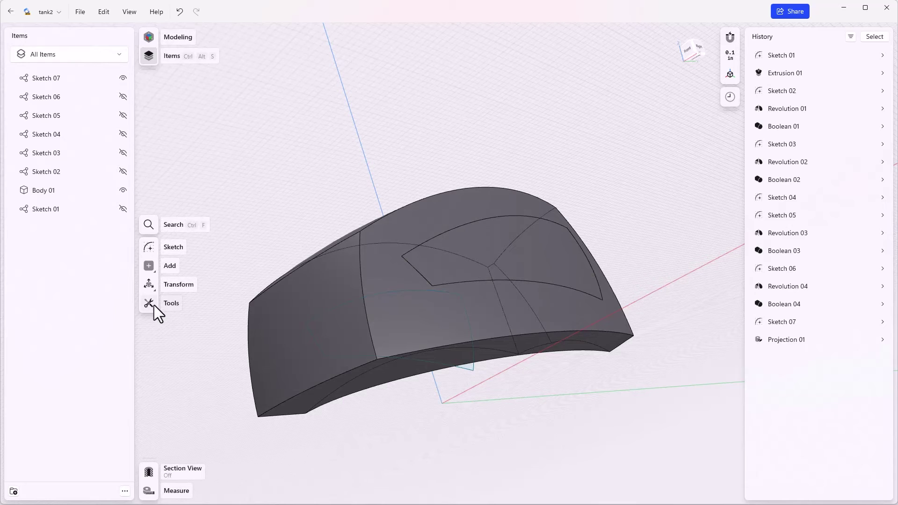
- Add a Through 2 Points construction axis along the projected face's short edge
click(150, 266)
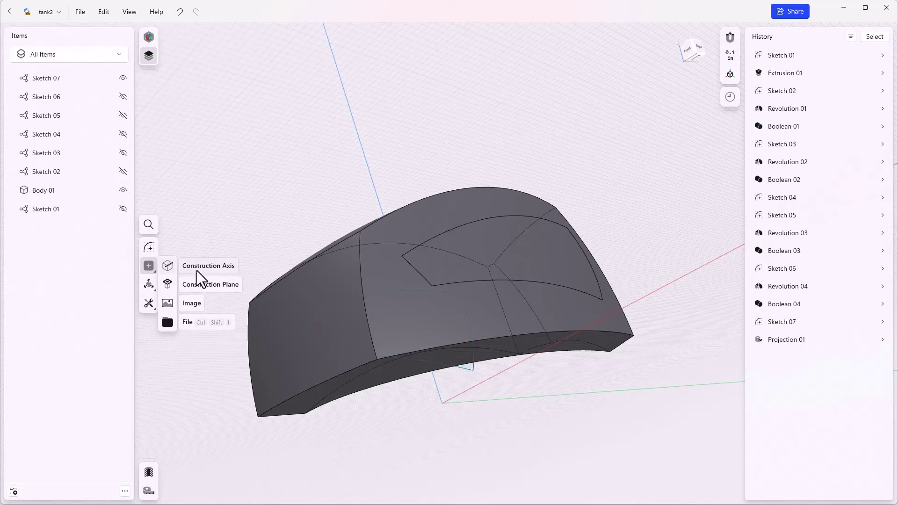
click(204, 266)
click(154, 258)
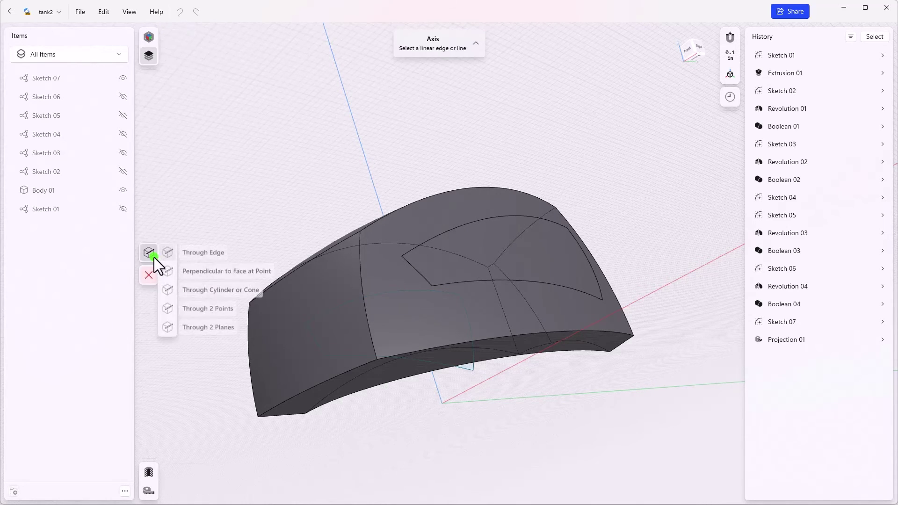
click(210, 309)
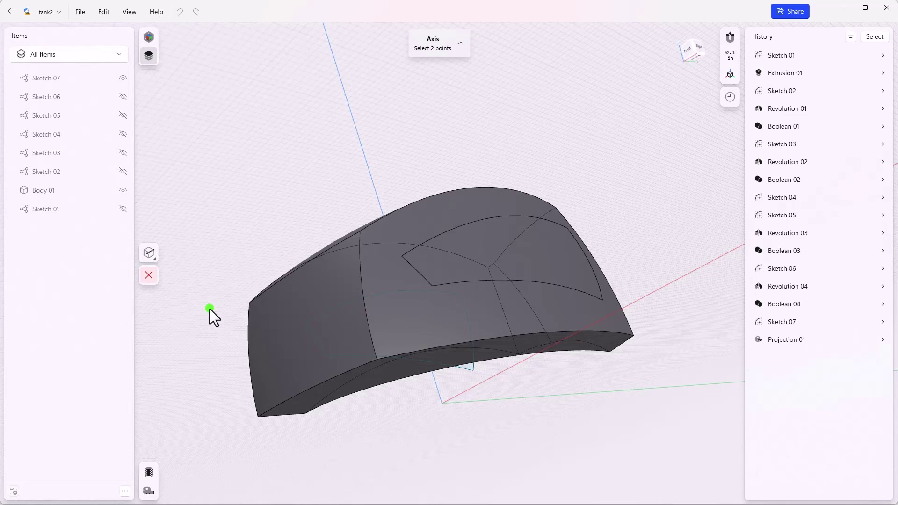
click(399, 256)
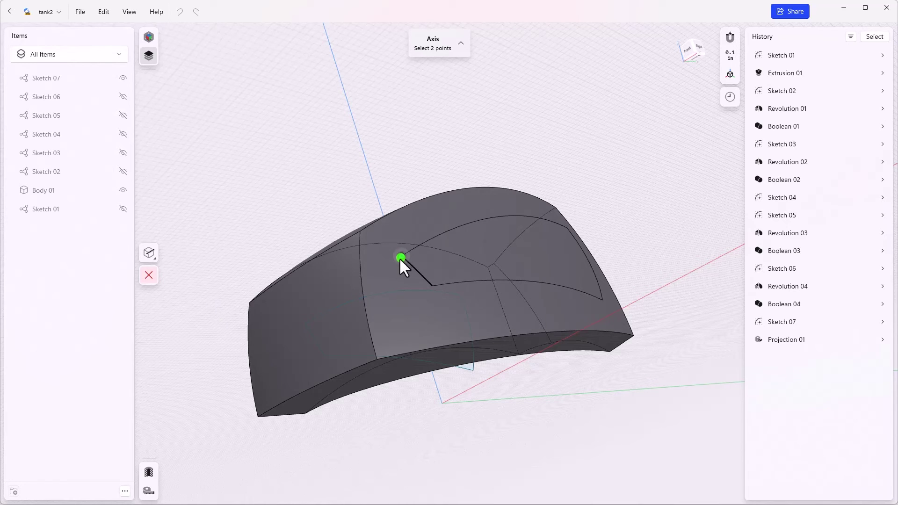
click(430, 283)
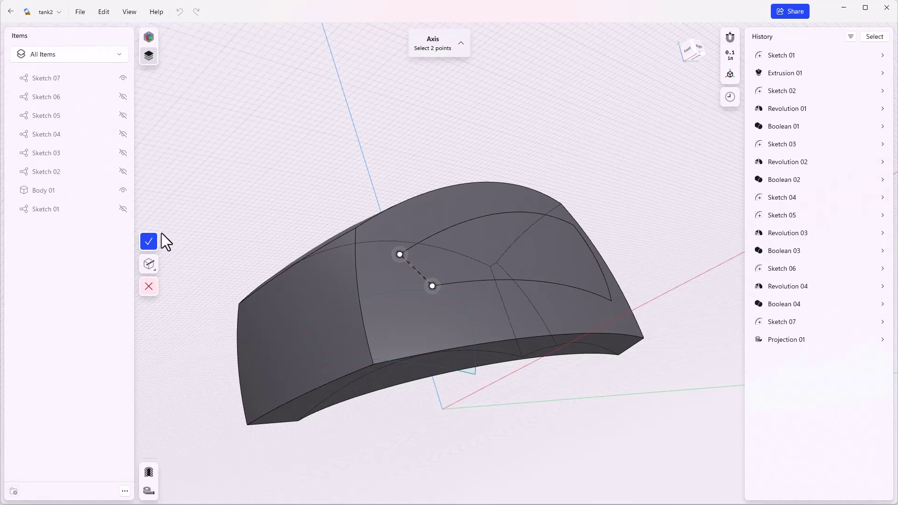
click(149, 241)
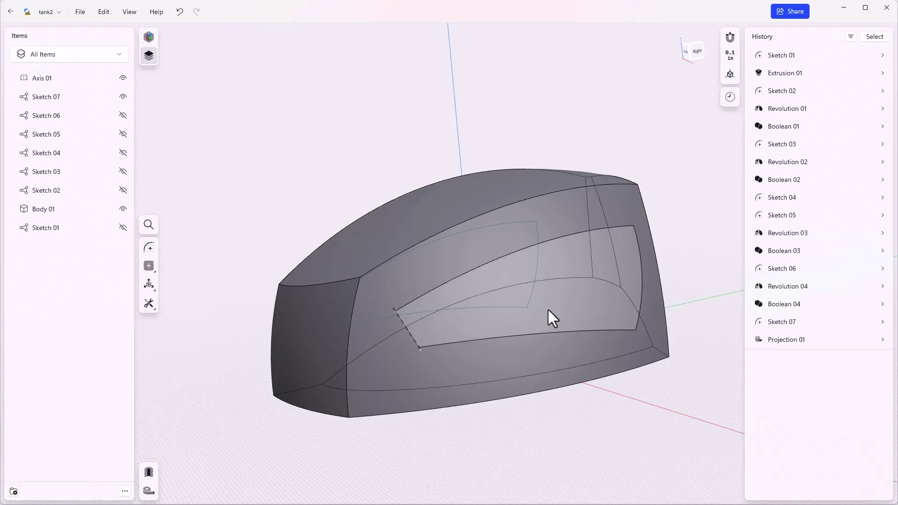
- Offset the projected face inward by -0.25 in to form a recess
click(563, 309)
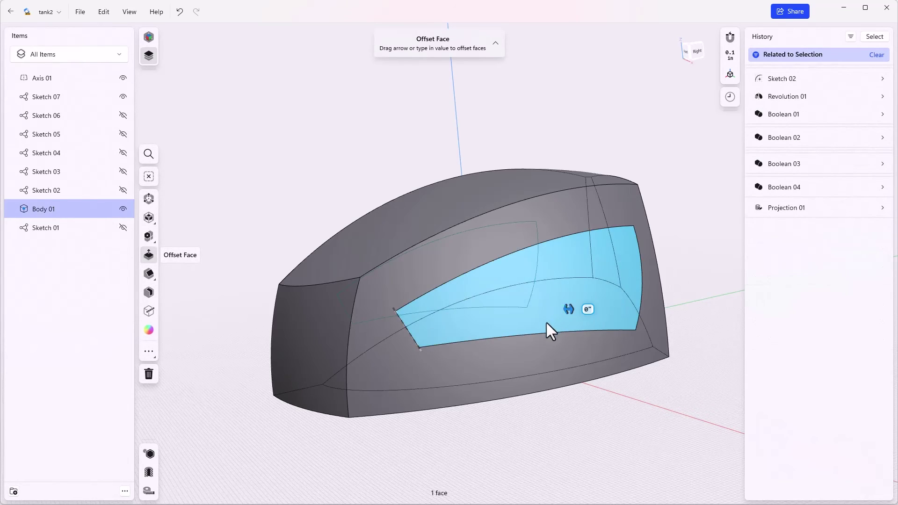
middle_drag(547, 325, 569, 264)
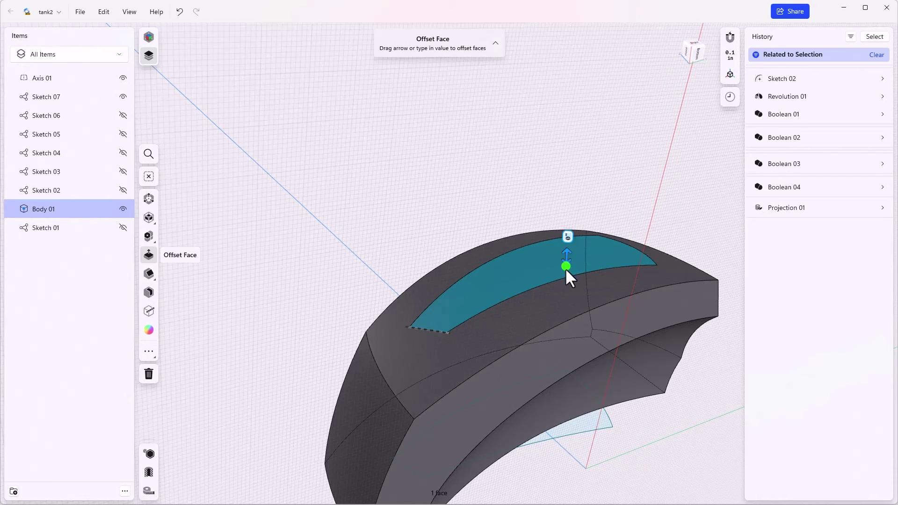
drag(566, 262, 565, 268)
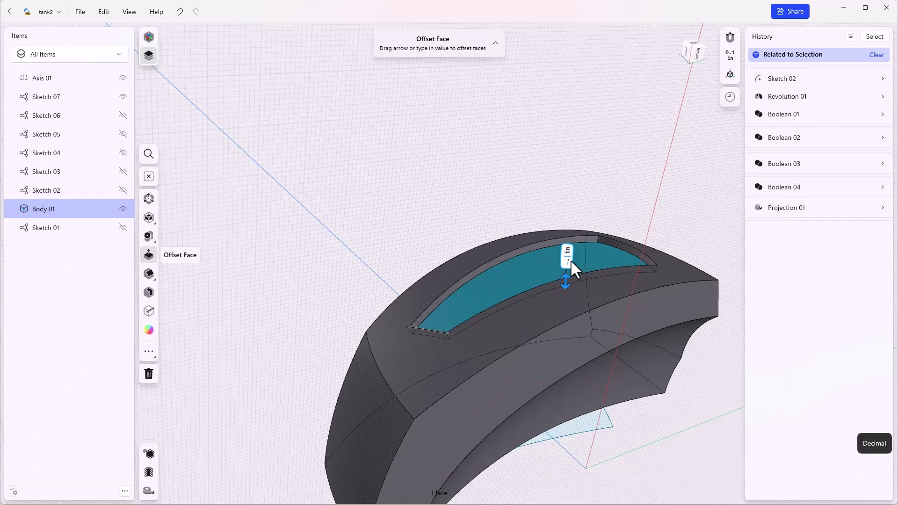
click(360, 258)
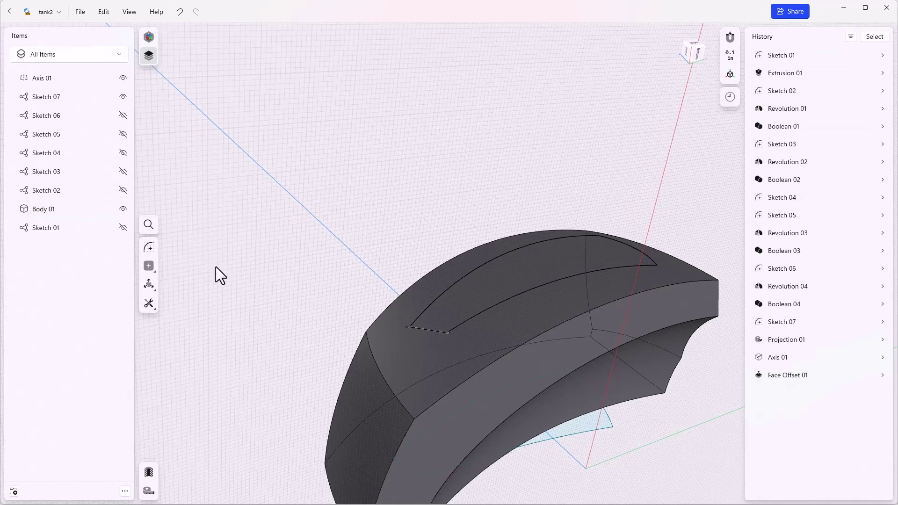
- Start Rotate Around Axis on the recessed face with Axis 01 as the rotation axis
click(153, 283)
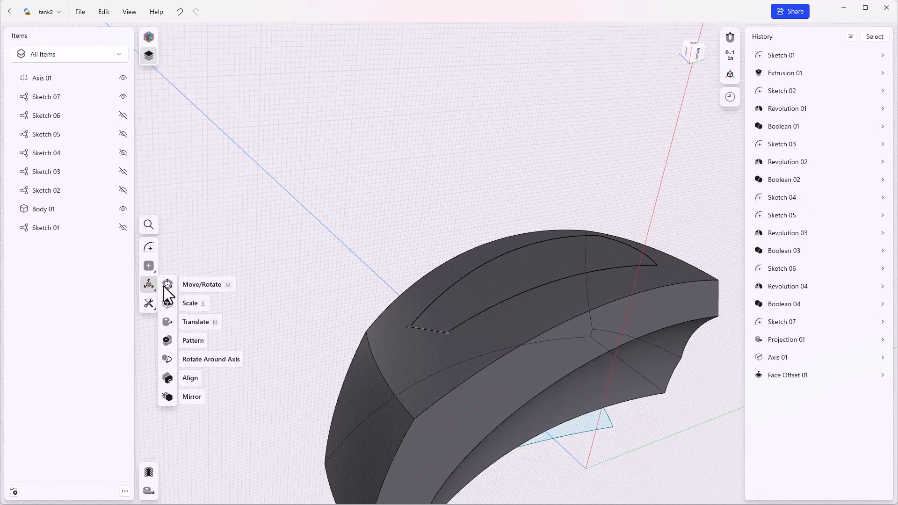
click(211, 358)
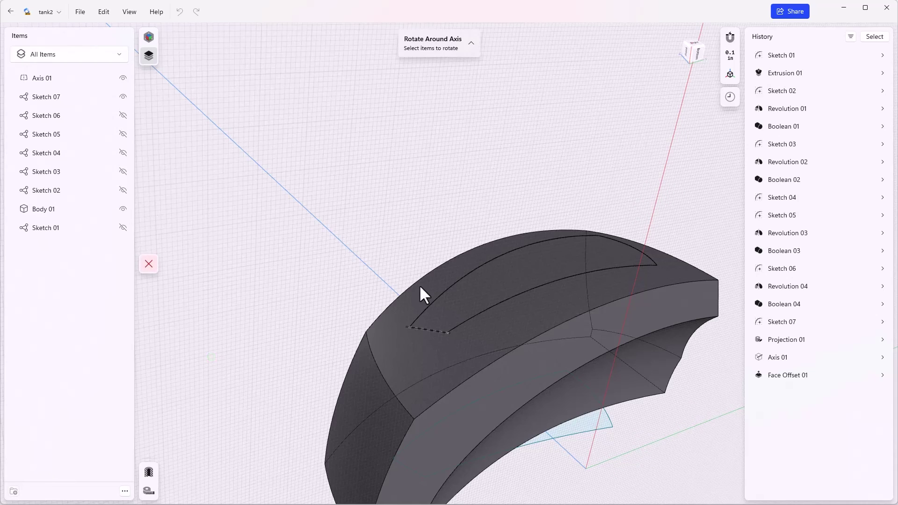
click(575, 263)
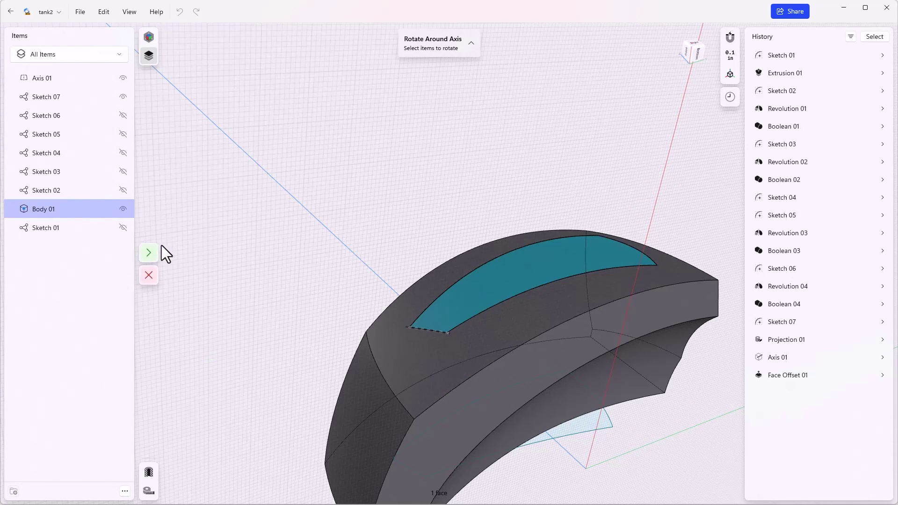
click(144, 252)
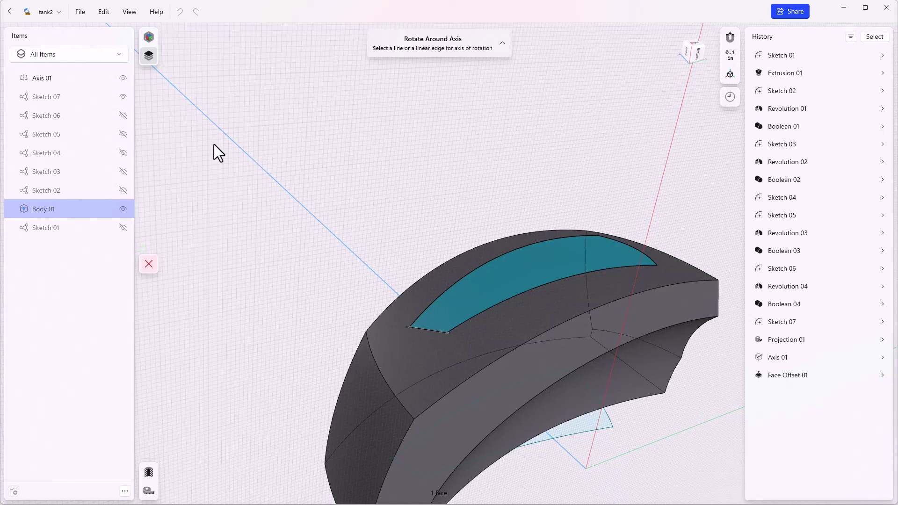
click(41, 80)
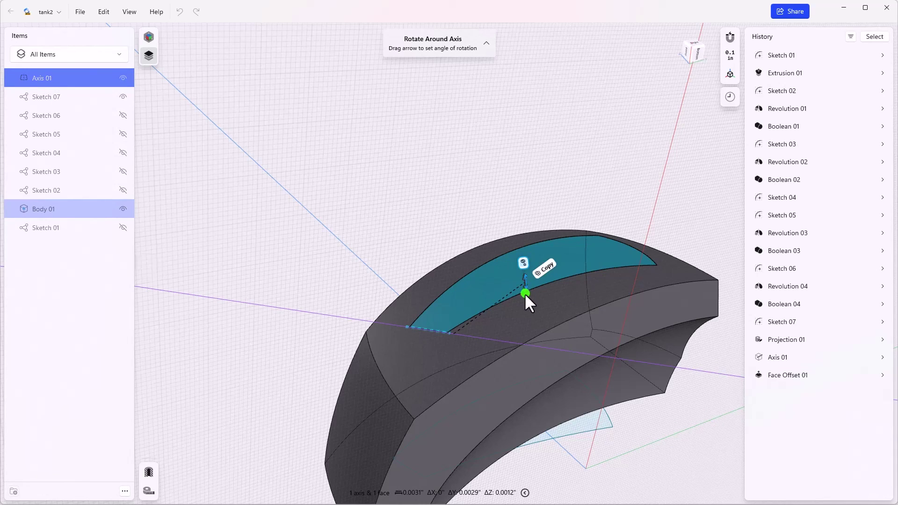
- Set the rotation angle to -1.5°
drag(526, 287, 524, 301)
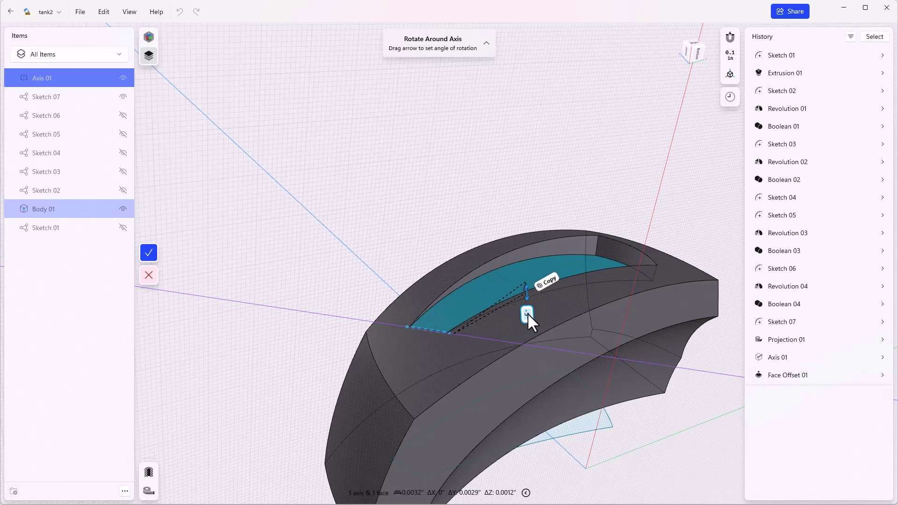
click(528, 313)
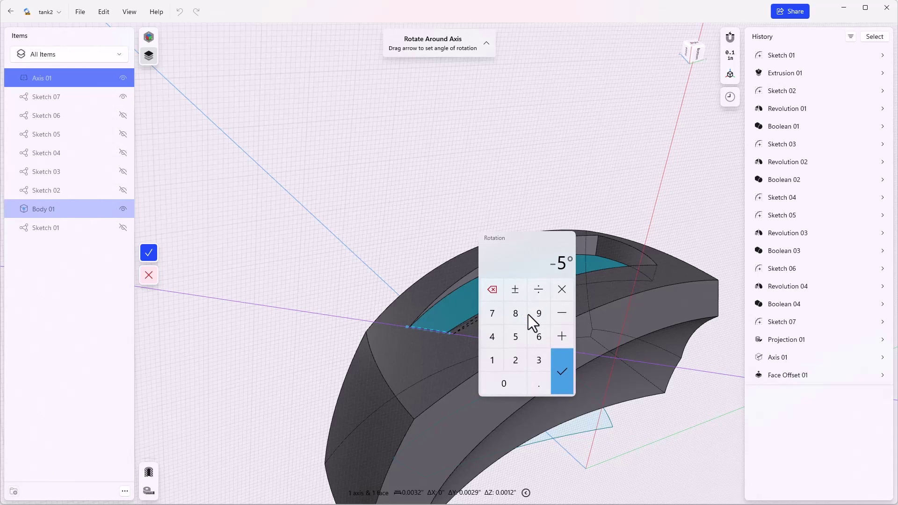
text(1.5)
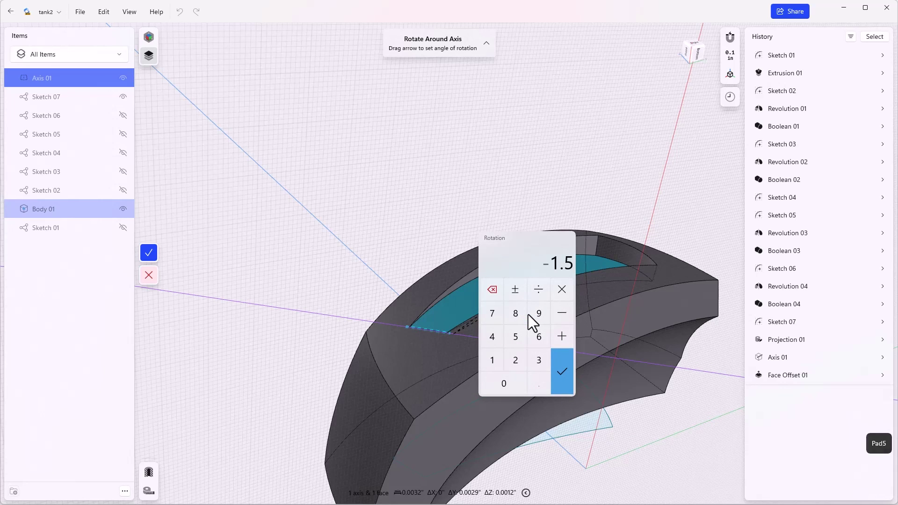
key(Return)
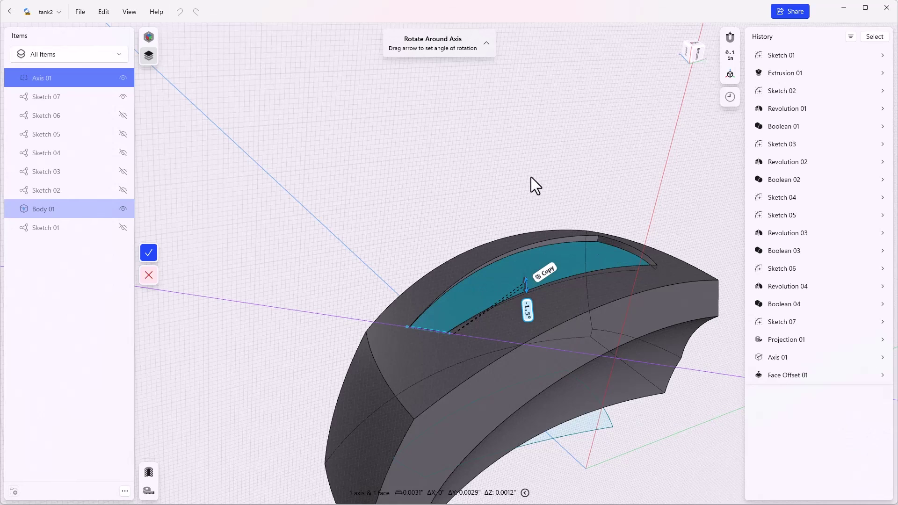